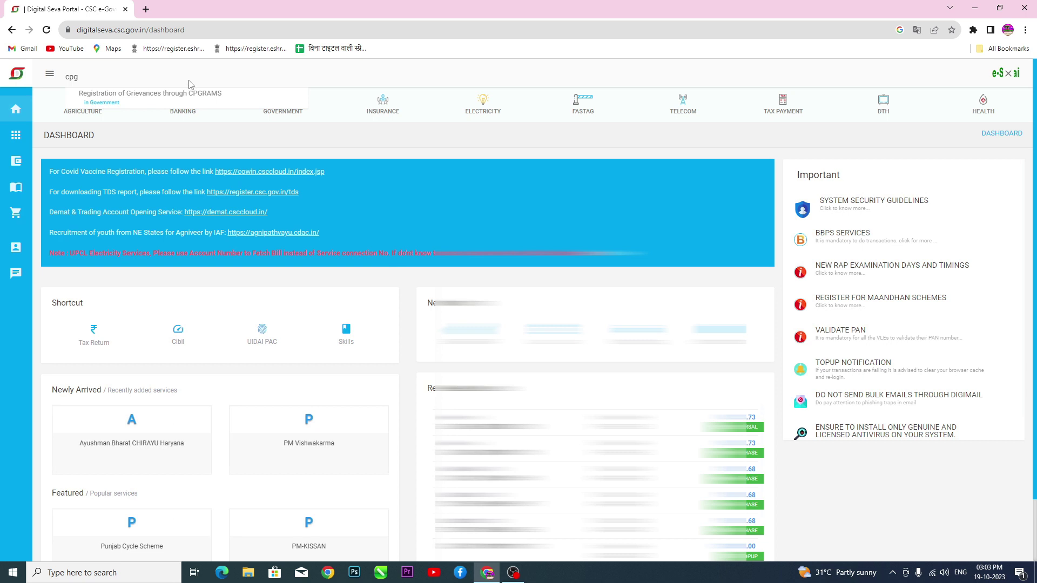
pyautogui.press('BackSpace')
pyautogui.press('BackSpace')
pyautogui.press('BackSpace')
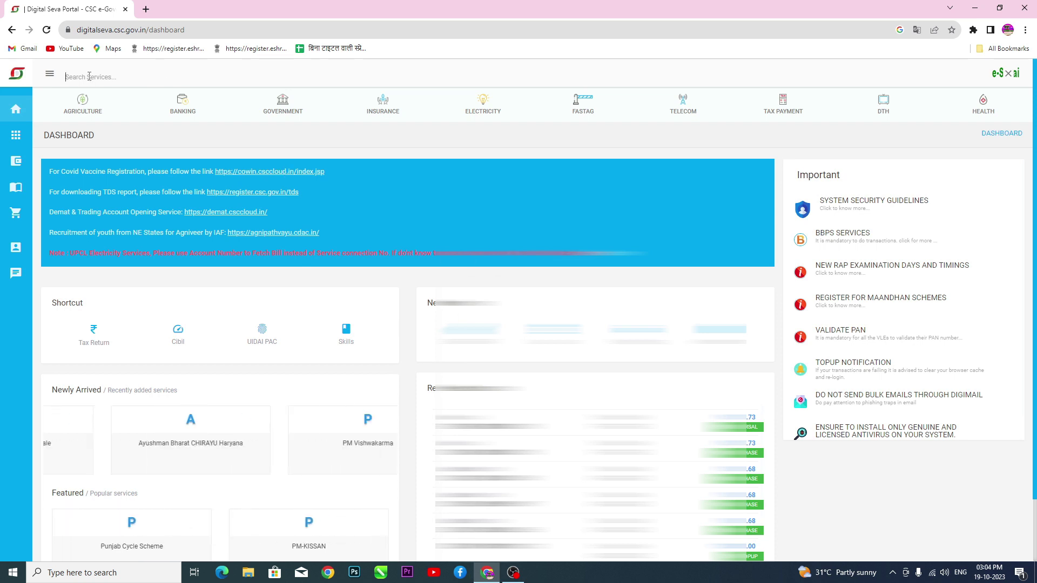
pyautogui.write('cpg')
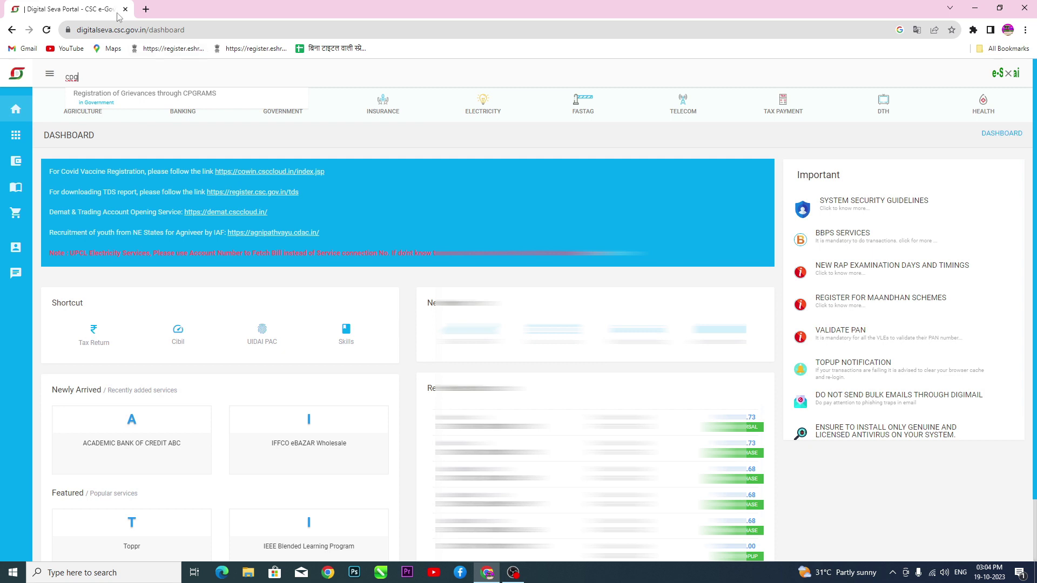
pyautogui.doubleClick(103, 73)
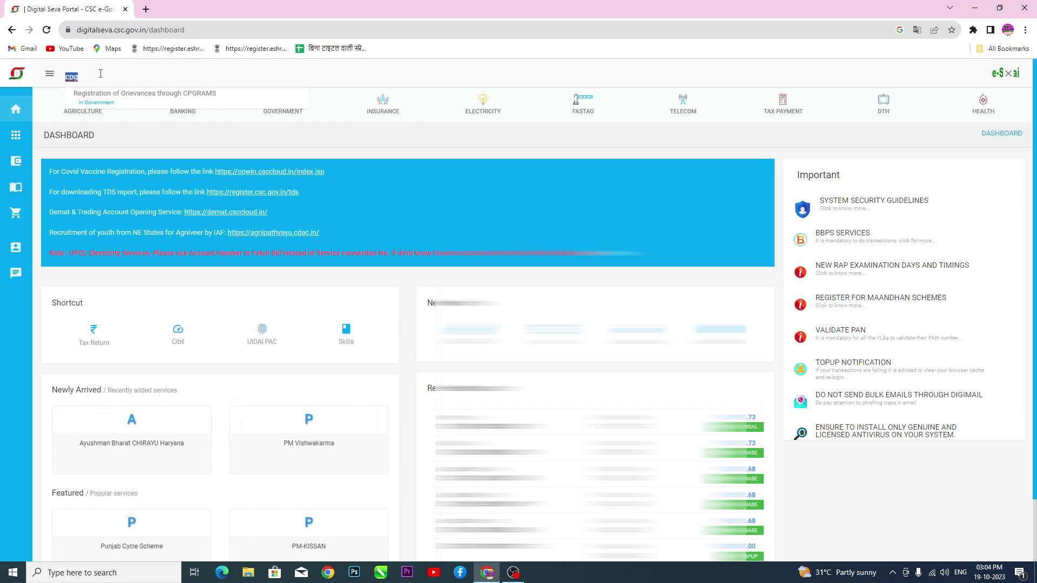
pyautogui.press('BackSpace')
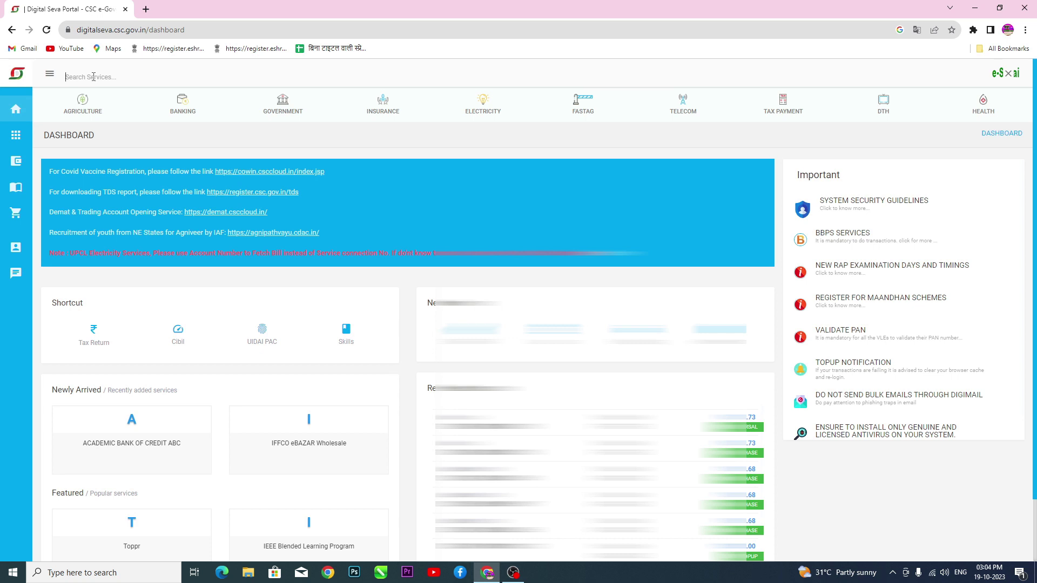
# - Search the services for "cpg", open Registration of Grievances through CPGRAMS and log in with Digital Seva Connect
pyautogui.write('cpg')
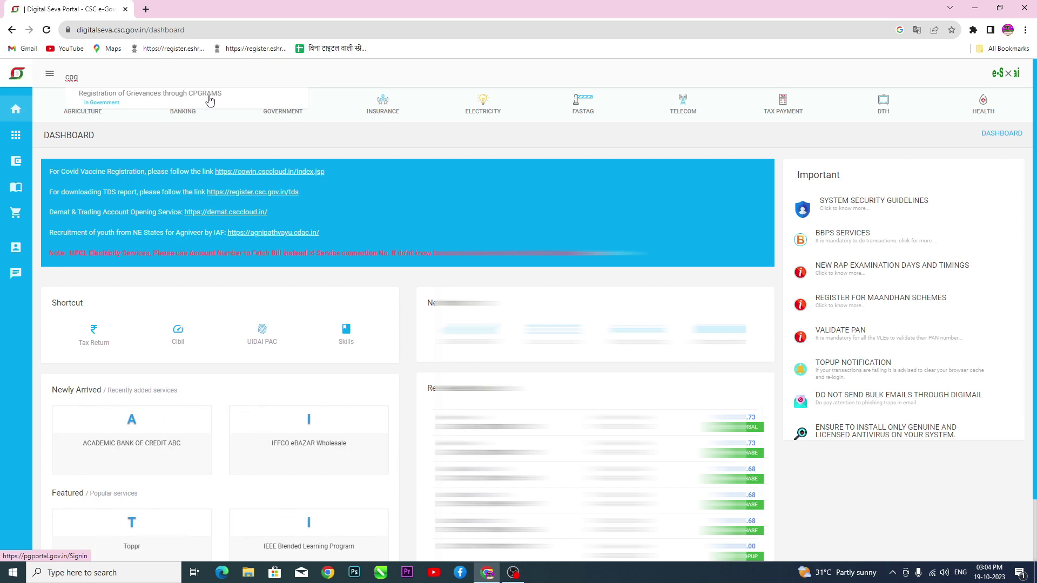
pyautogui.click(131, 98)
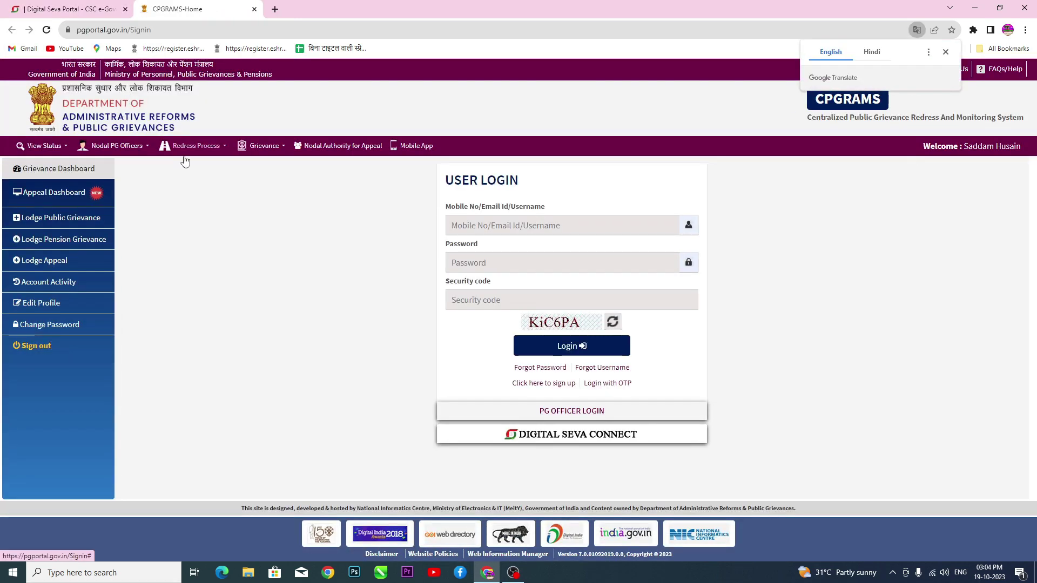
pyautogui.click(945, 51)
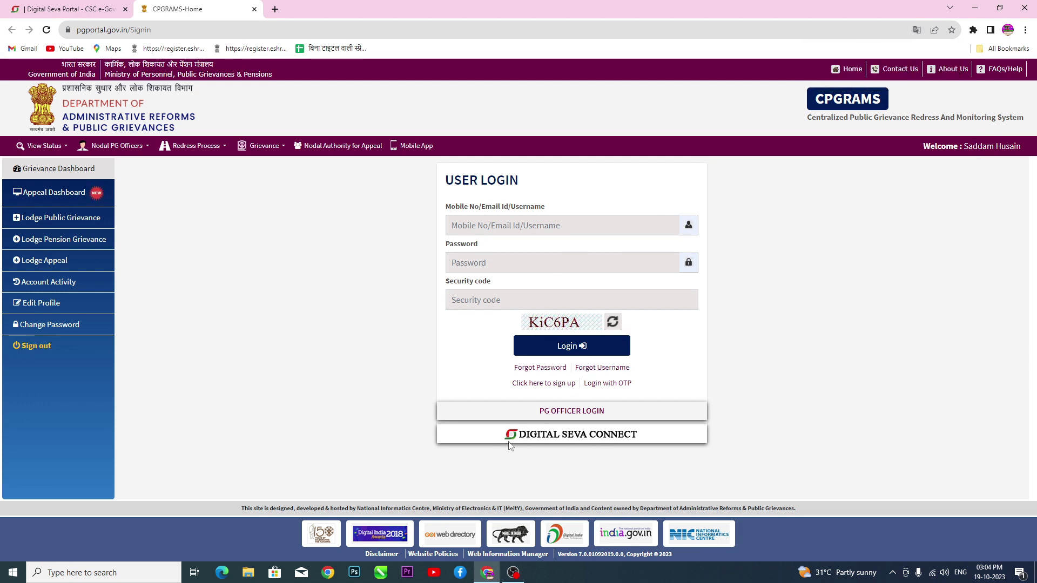
pyautogui.click(563, 439)
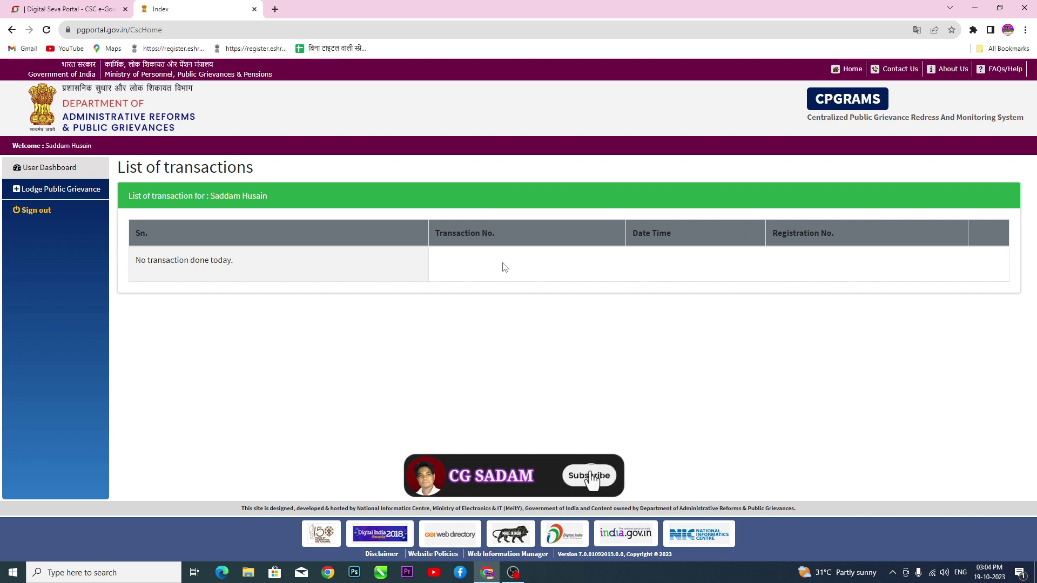
# - Start a new public grievance and submit the agreement that it falls in none of the excluded categories
pyautogui.click(74, 197)
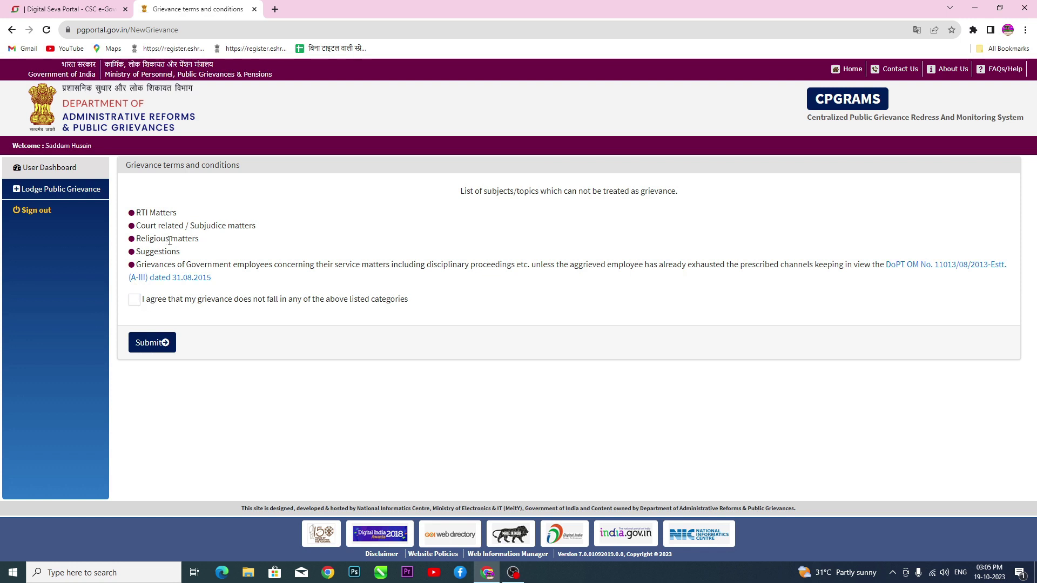
pyautogui.click(135, 301)
pyautogui.click(151, 343)
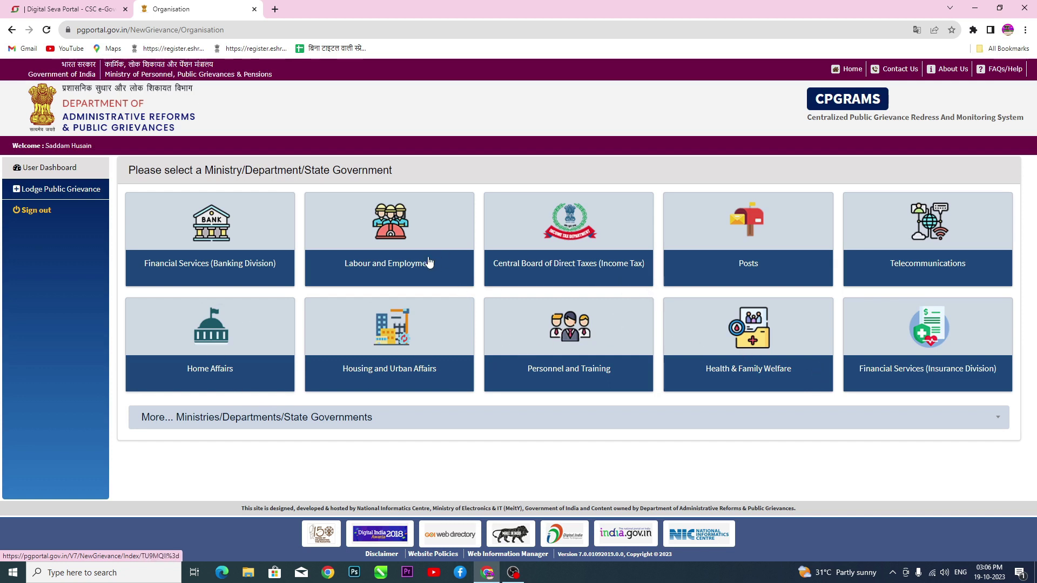
# - Choose Personnel and Training as the ministry for the grievance and dismiss the Staff Selection Commission notice
pyautogui.click(350, 425)
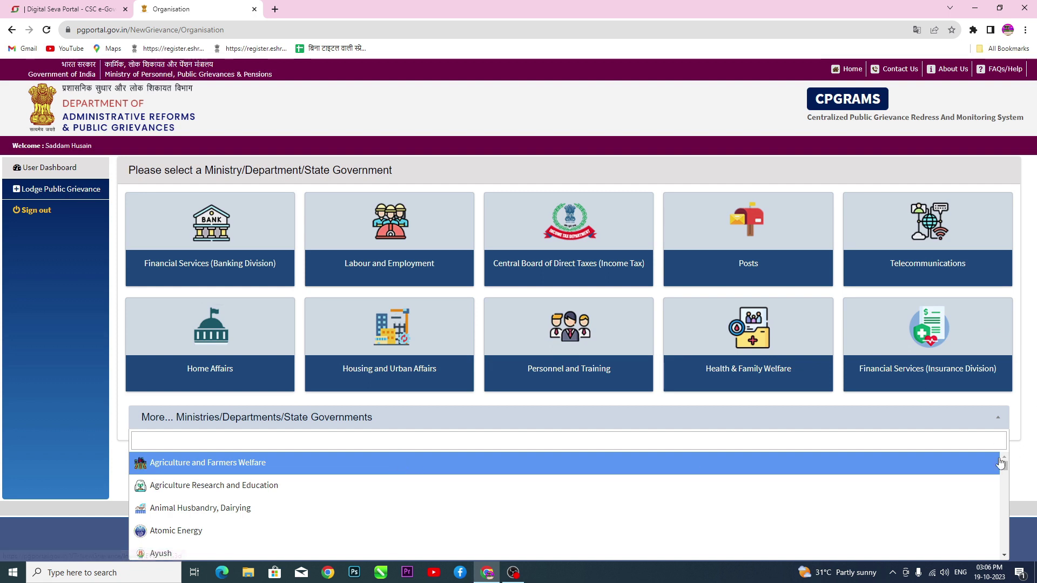
pyautogui.moveTo(1003, 467)
pyautogui.mouseDown()
pyautogui.moveTo(1007, 510)
pyautogui.moveTo(1010, 471)
pyautogui.mouseUp()
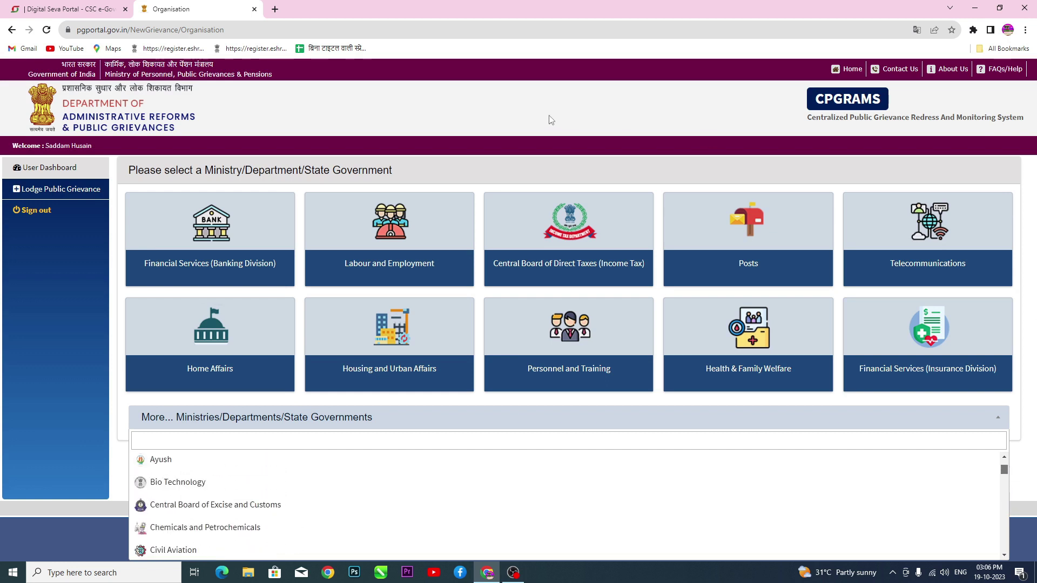
pyautogui.click(495, 361)
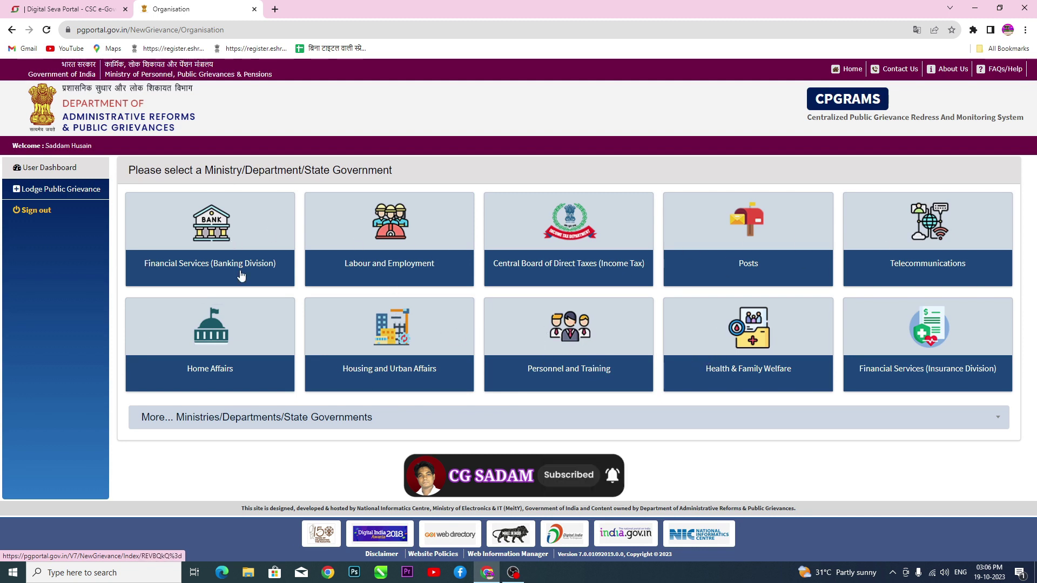
pyautogui.click(590, 372)
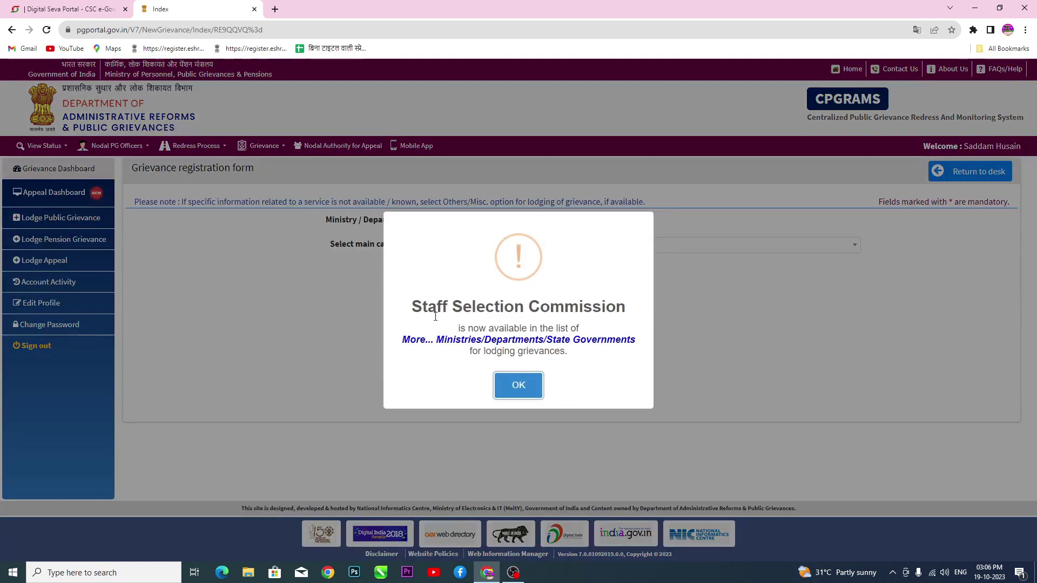
pyautogui.click(517, 390)
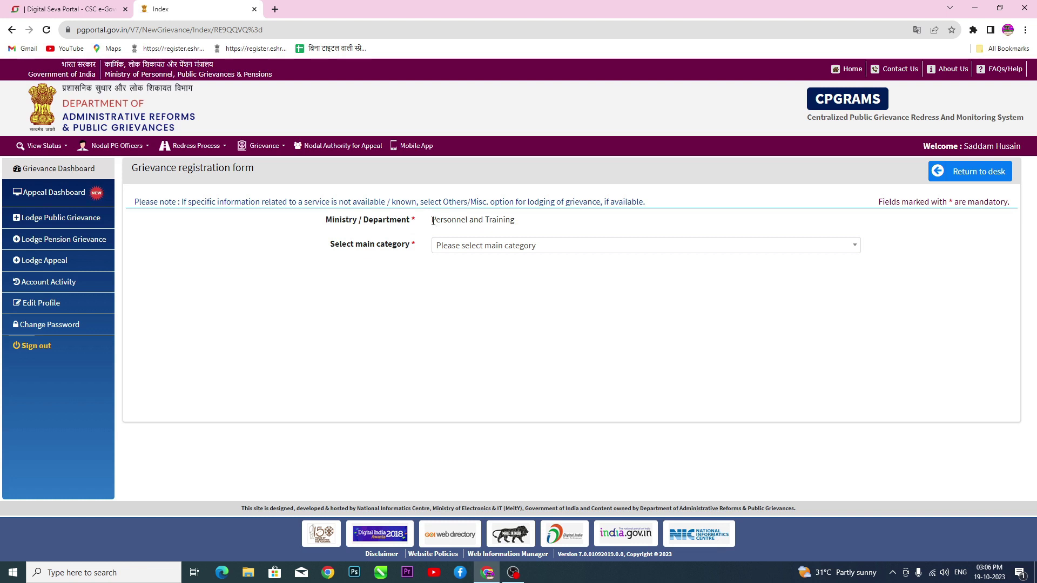
# - Set the main category of the grievance to All India Services
pyautogui.moveTo(433, 221); pyautogui.dragTo(546, 224)
pyautogui.click(487, 221)
pyautogui.click(484, 251)
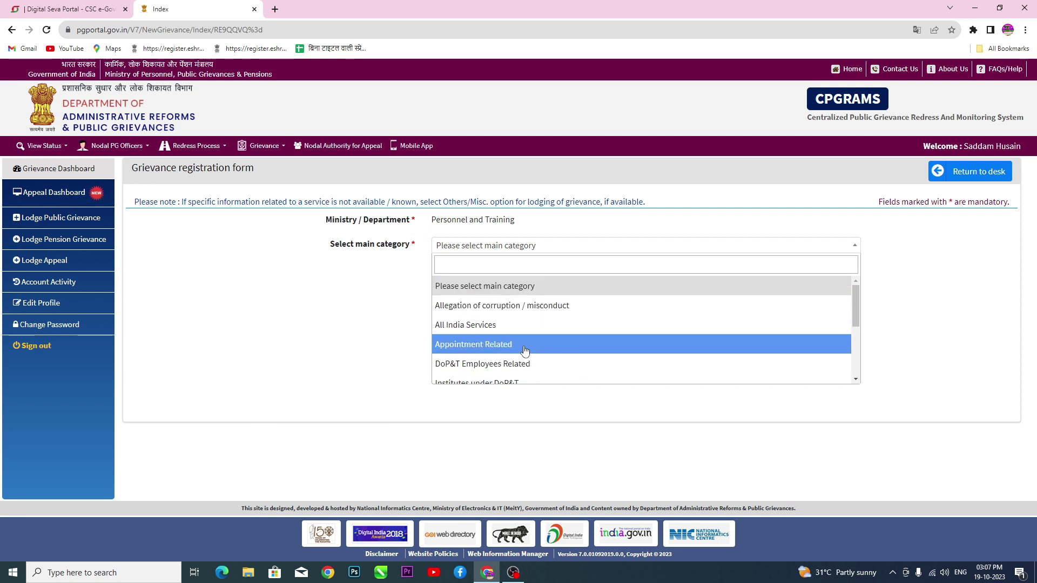
pyautogui.scroll(-3, 522, 354)
pyautogui.scroll(5, 523, 354)
pyautogui.click(521, 325)
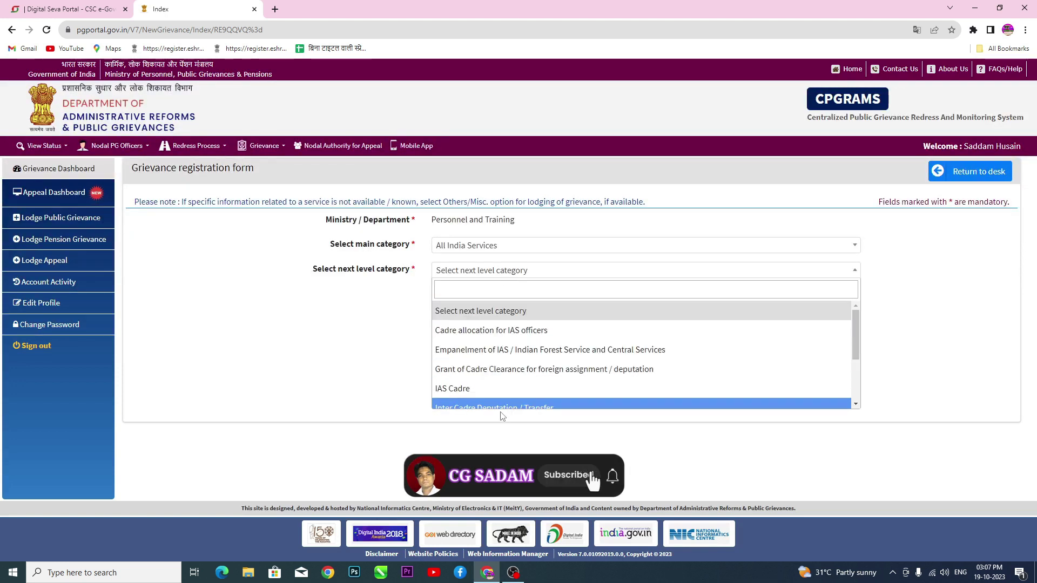
# - Set the next level category of the grievance to Others
pyautogui.scroll(-3, 545, 409)
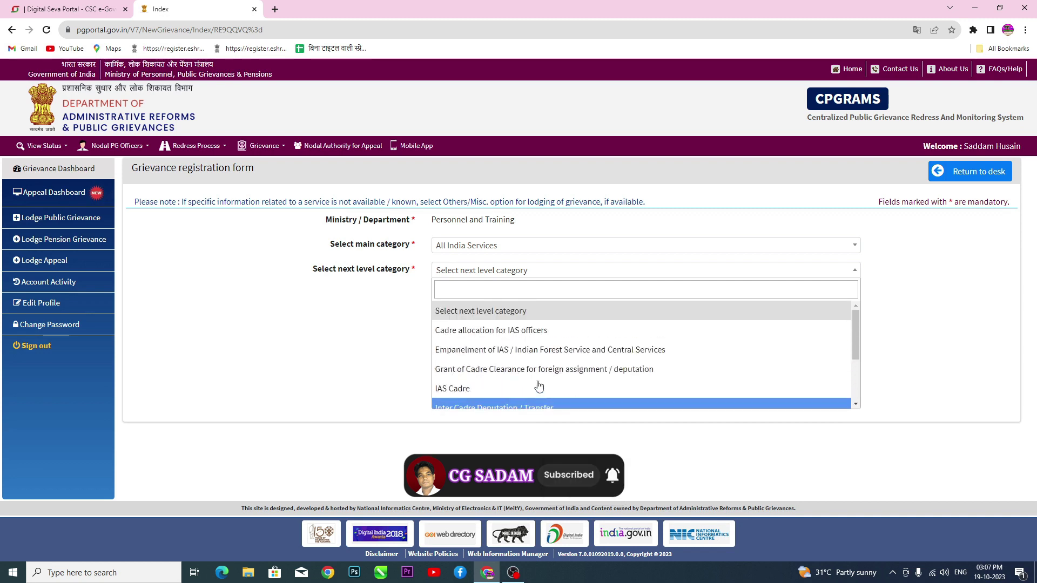
pyautogui.click(493, 269)
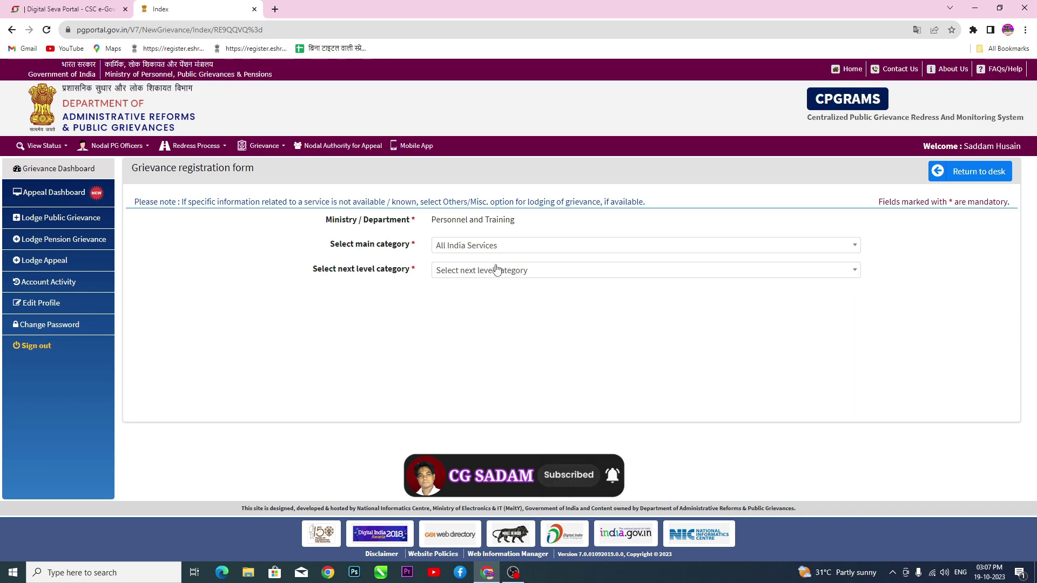
pyautogui.click(493, 270)
pyautogui.scroll(-3, 489, 391)
pyautogui.click(476, 406)
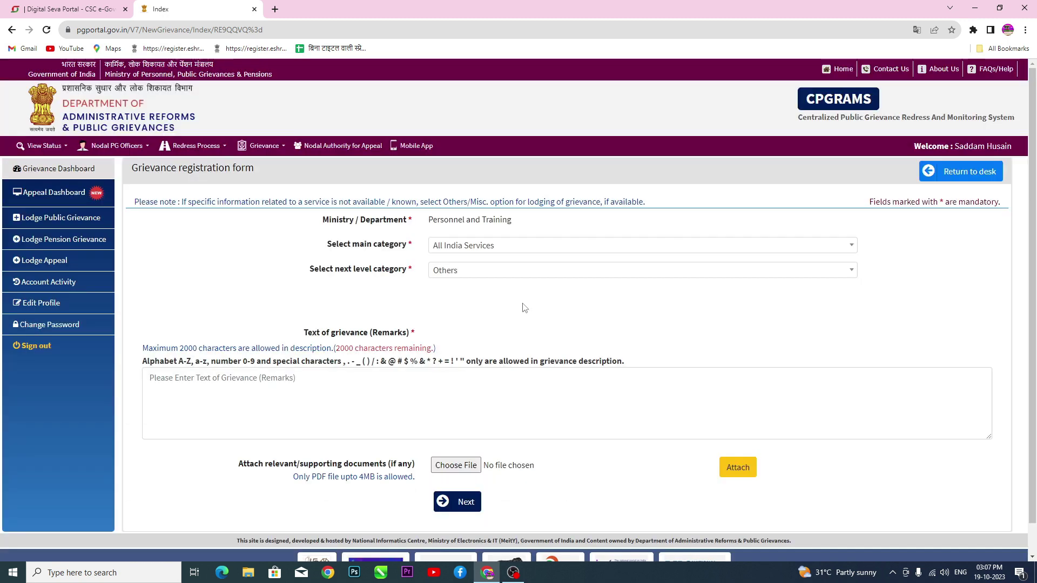
pyautogui.click(481, 269)
pyautogui.click(437, 399)
# - Enter "dkskdljsklajkasjkljakjdjjfsdf" as the text of the grievance
pyautogui.click(454, 413)
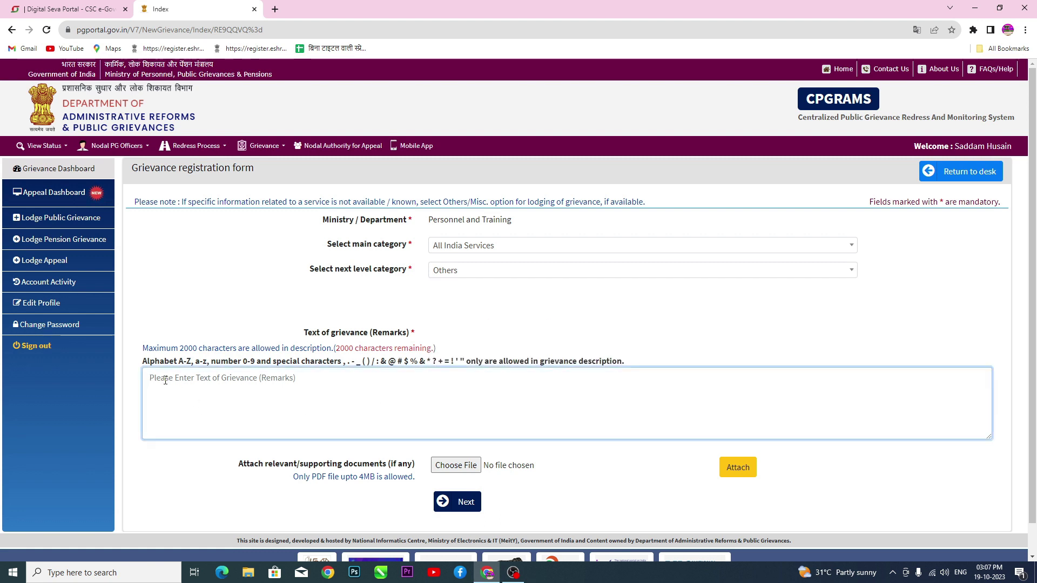
pyautogui.write('dksddljsklajkasjkljakjdj')
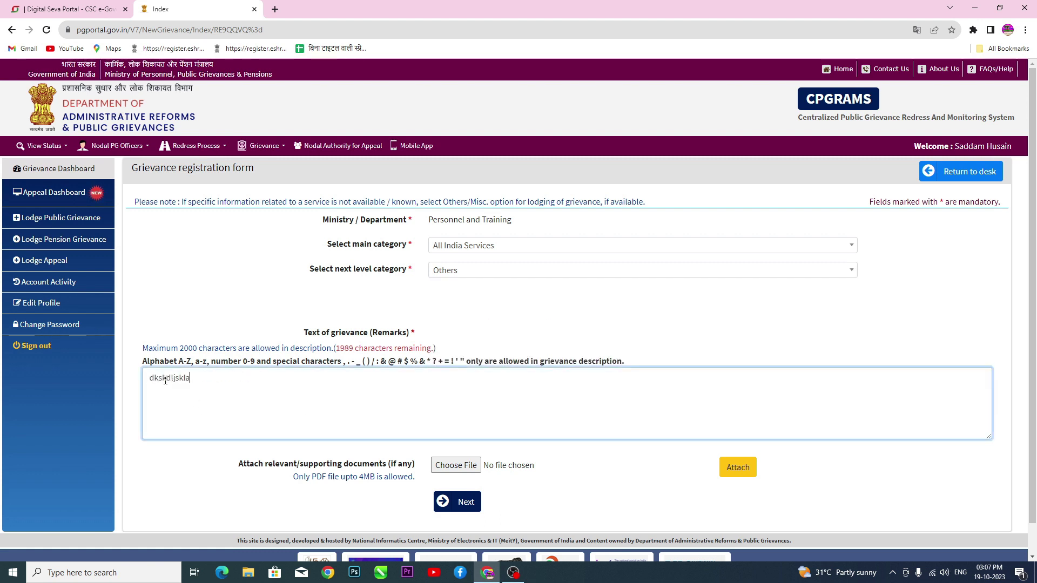
pyautogui.write('jfsdf')
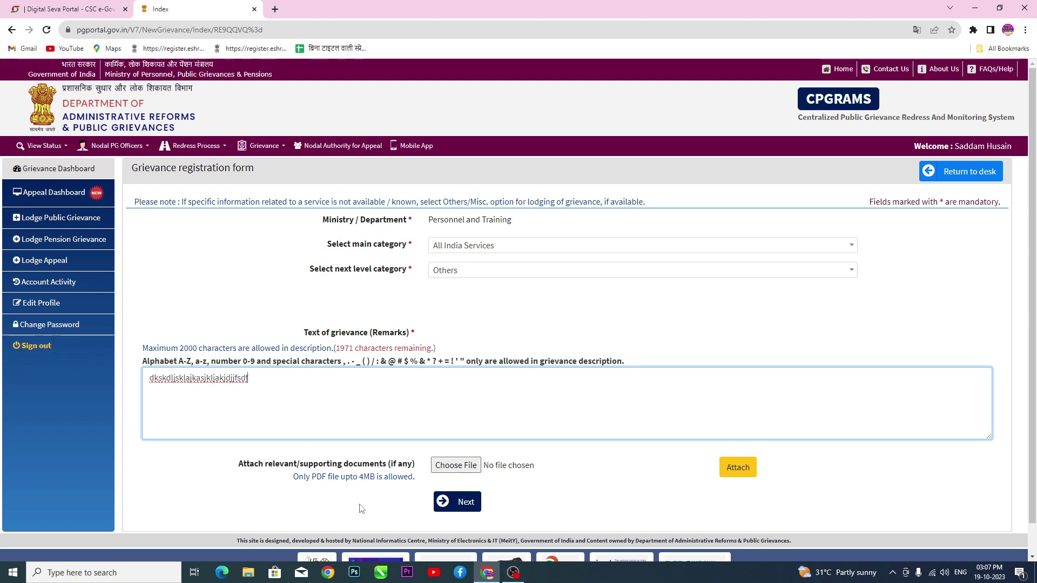
# - Try to attach a supporting document without choosing a file, and continue to the grievance details form
pyautogui.click(739, 469)
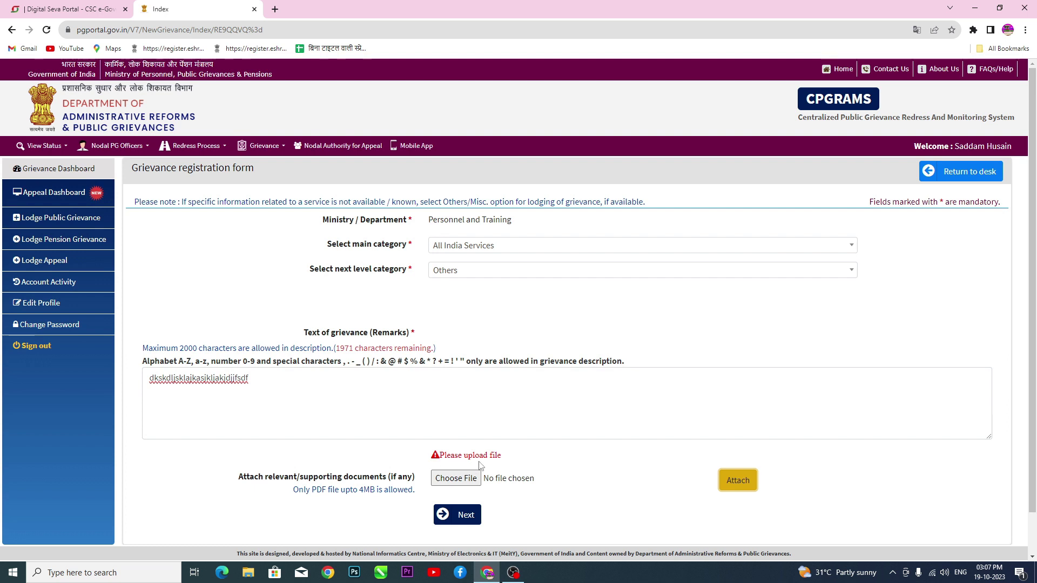
pyautogui.click(649, 473)
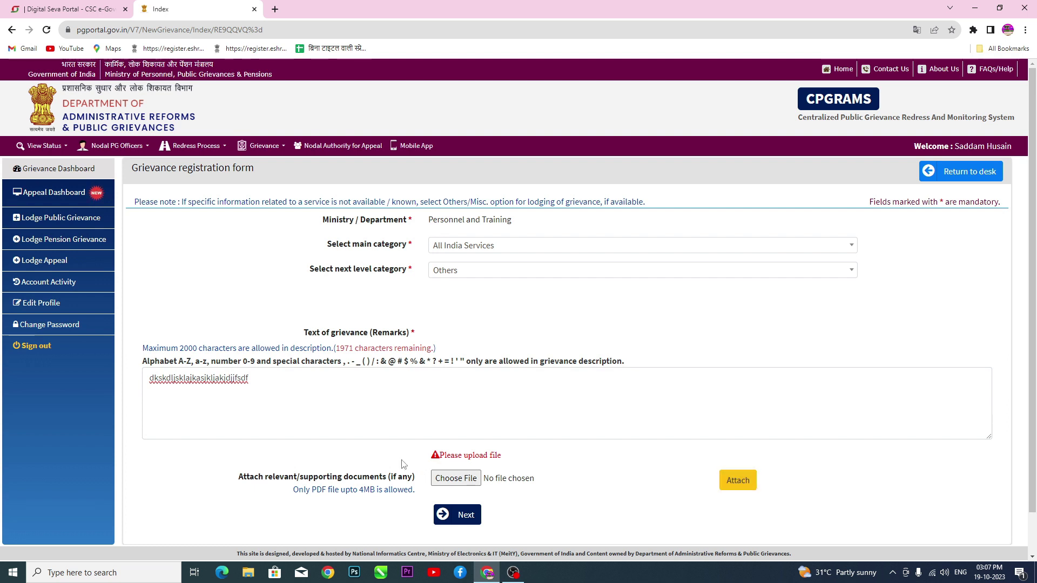
pyautogui.scroll(-1, 583, 457)
pyautogui.press('Return')
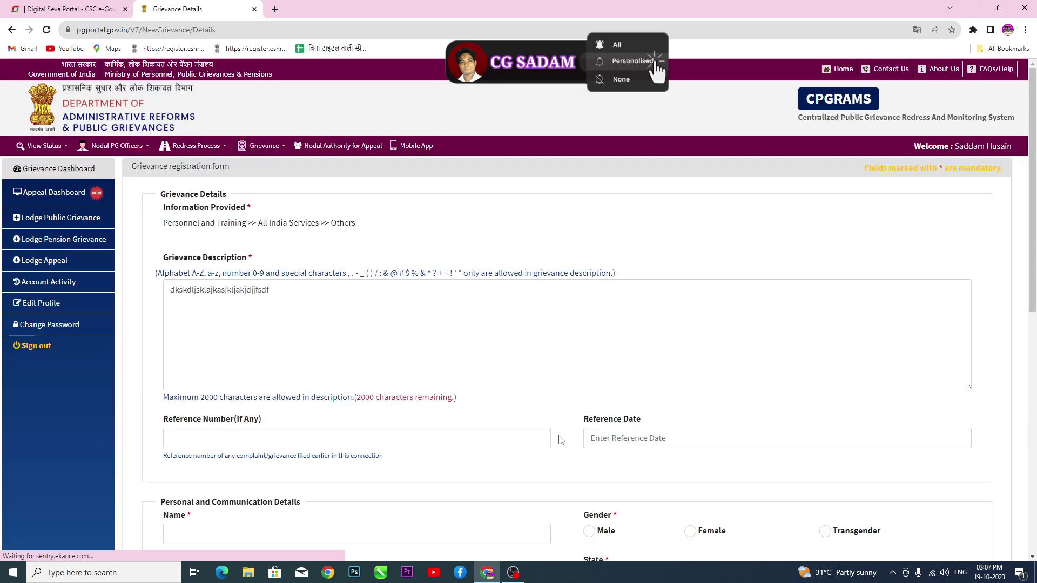
# - Review the grievance description and the optional reference number and reference date fields
pyautogui.scroll(-2, 470, 331)
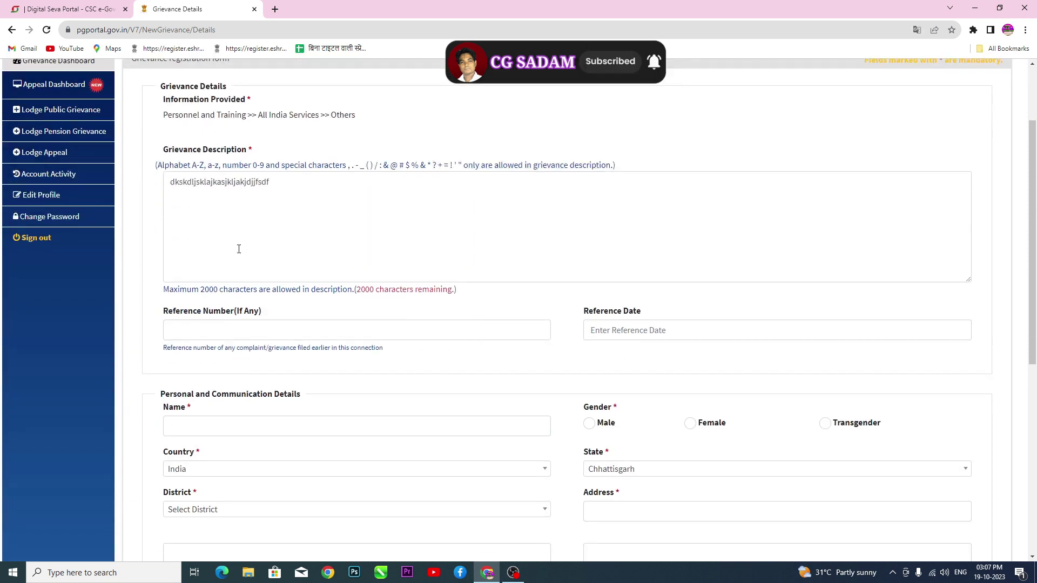
pyautogui.click(261, 331)
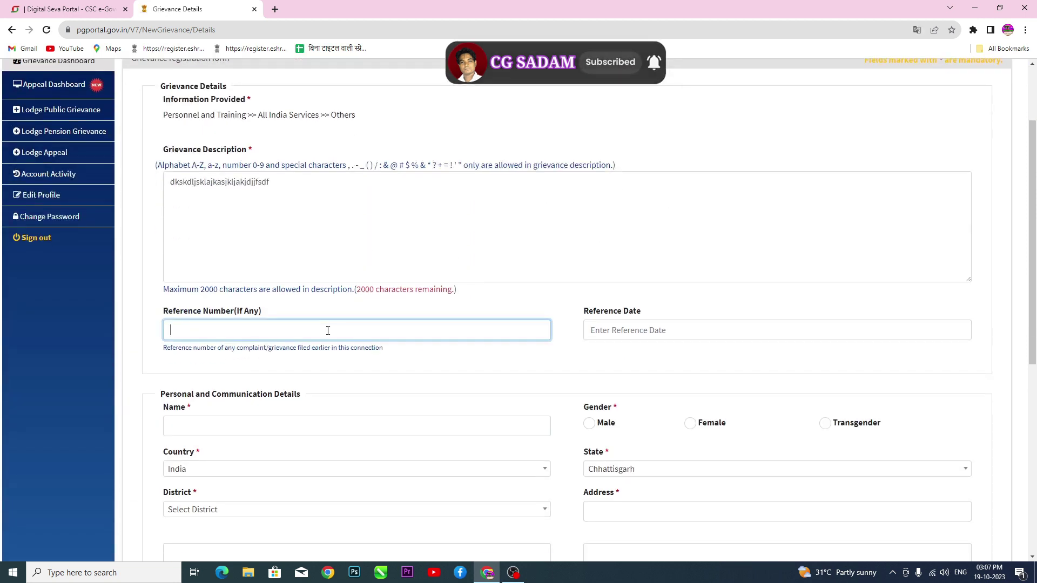
pyautogui.click(671, 334)
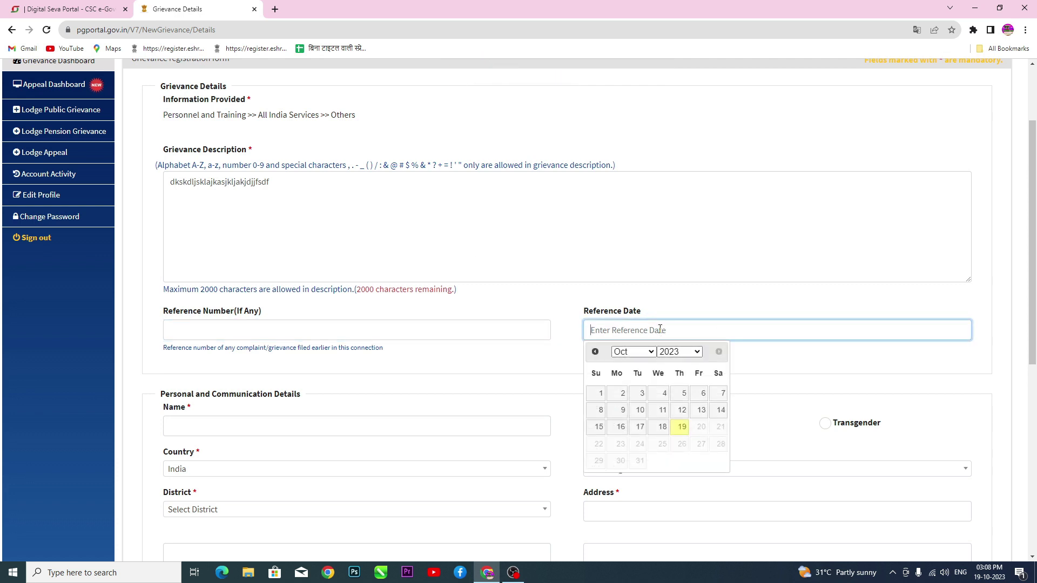
pyautogui.click(352, 217)
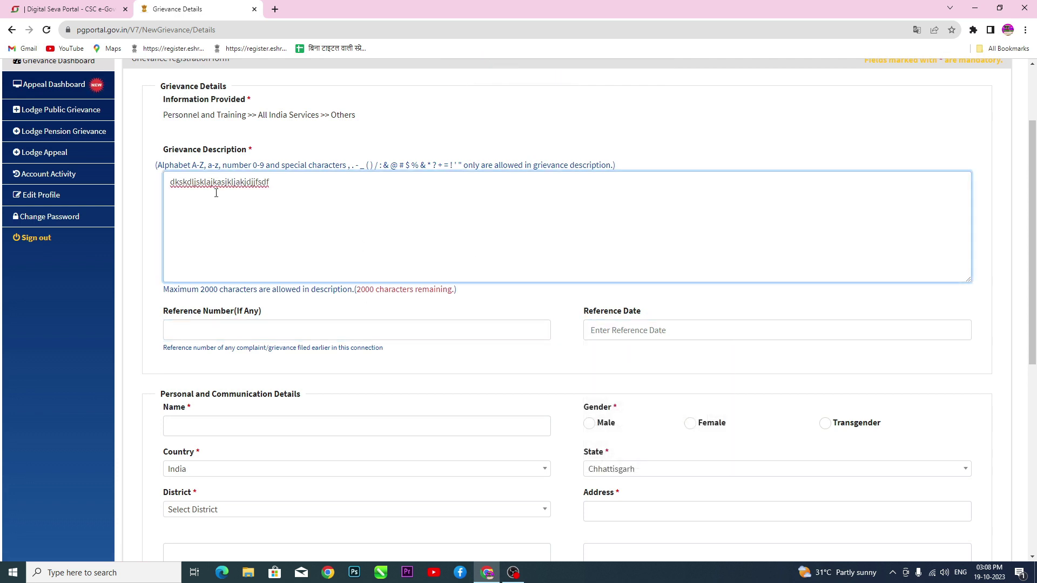
pyautogui.moveTo(281, 183); pyautogui.dragTo(171, 182)
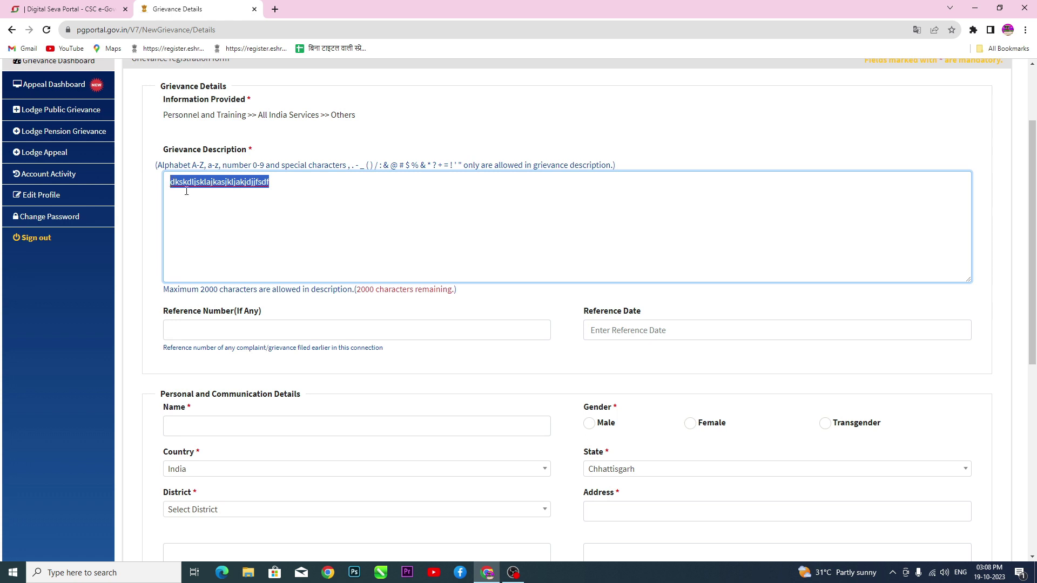
pyautogui.click(285, 216)
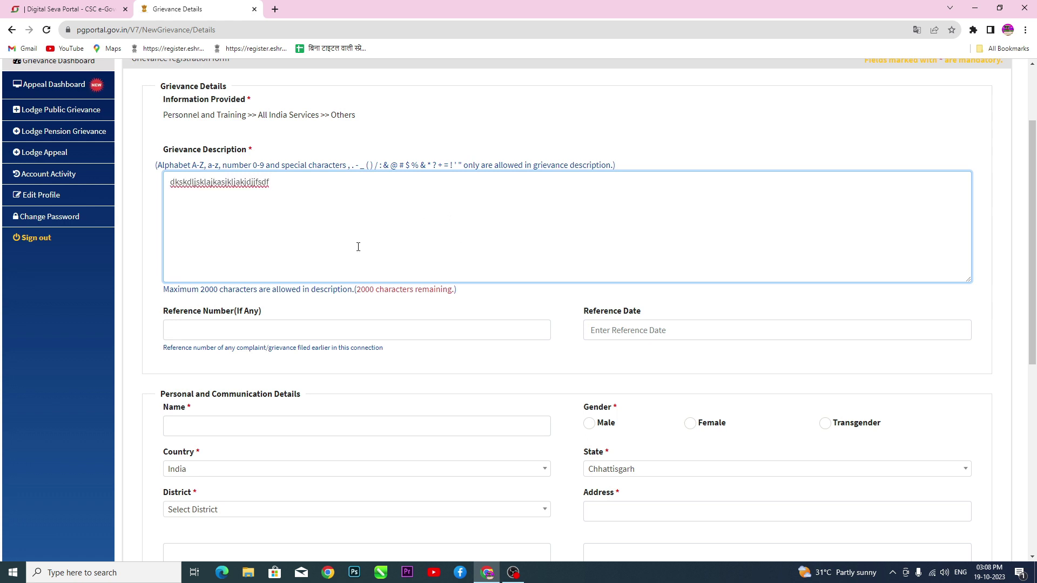
# - Set the gender to Male in the personal and communication details
pyautogui.scroll(-2, 410, 362)
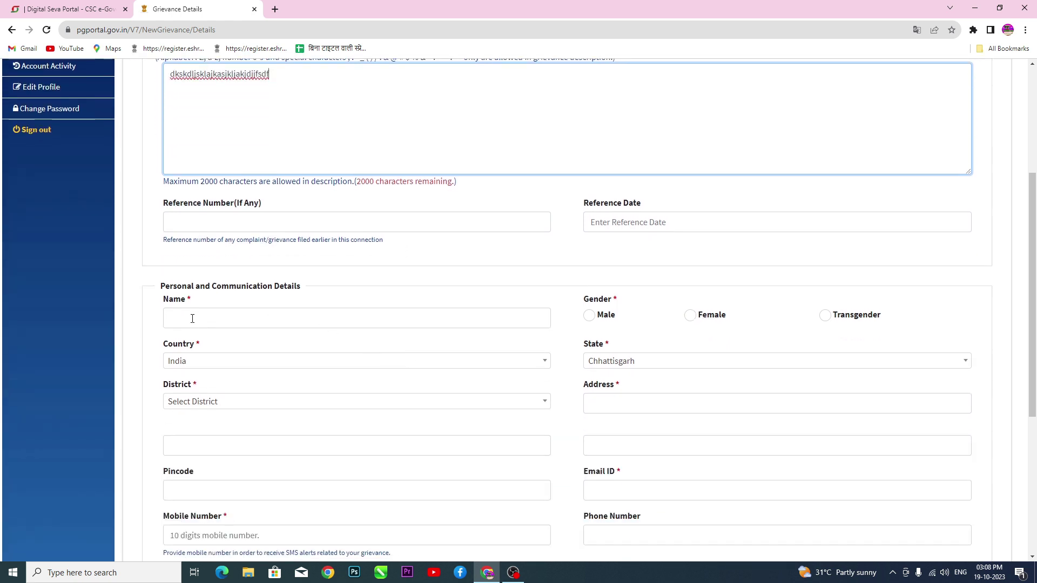
pyautogui.click(192, 319)
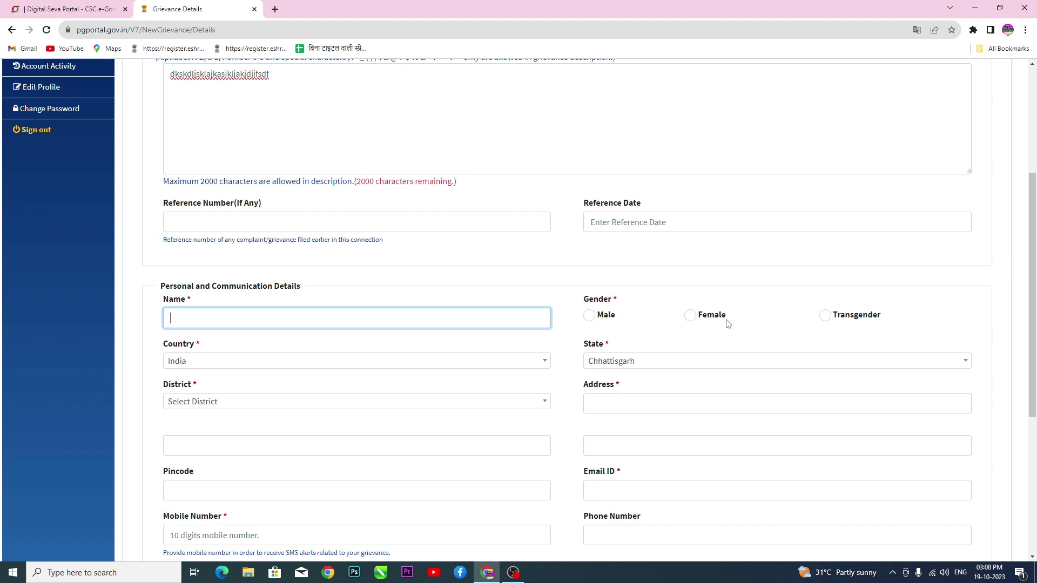
pyautogui.click(589, 316)
pyautogui.click(690, 316)
pyautogui.click(589, 316)
pyautogui.scroll(-3, 273, 349)
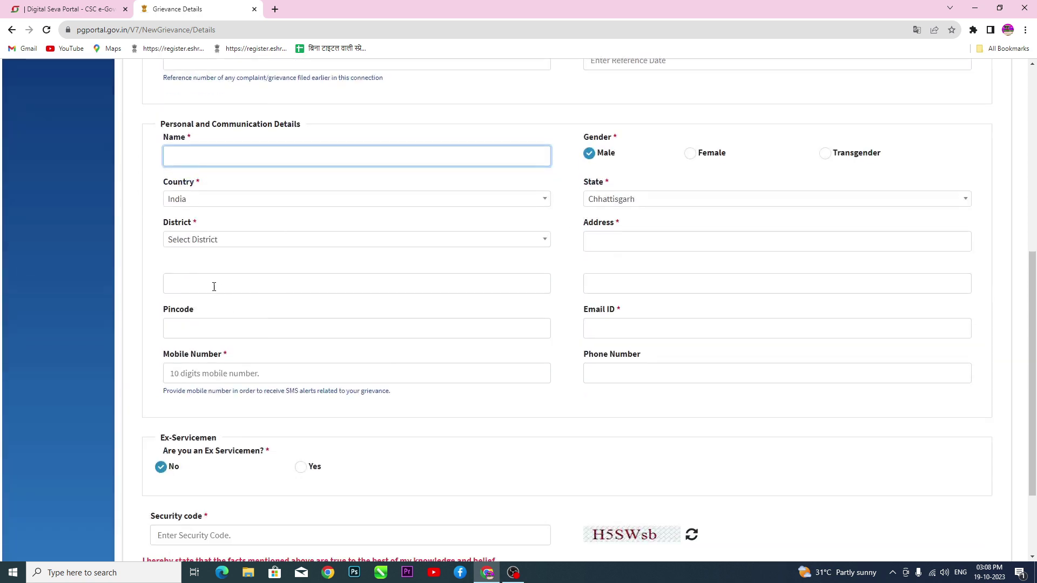
# - Select Chhattisgarh as the state and Balrampur as the district in the personal and communication details
pyautogui.click(204, 206)
pyautogui.click(208, 207)
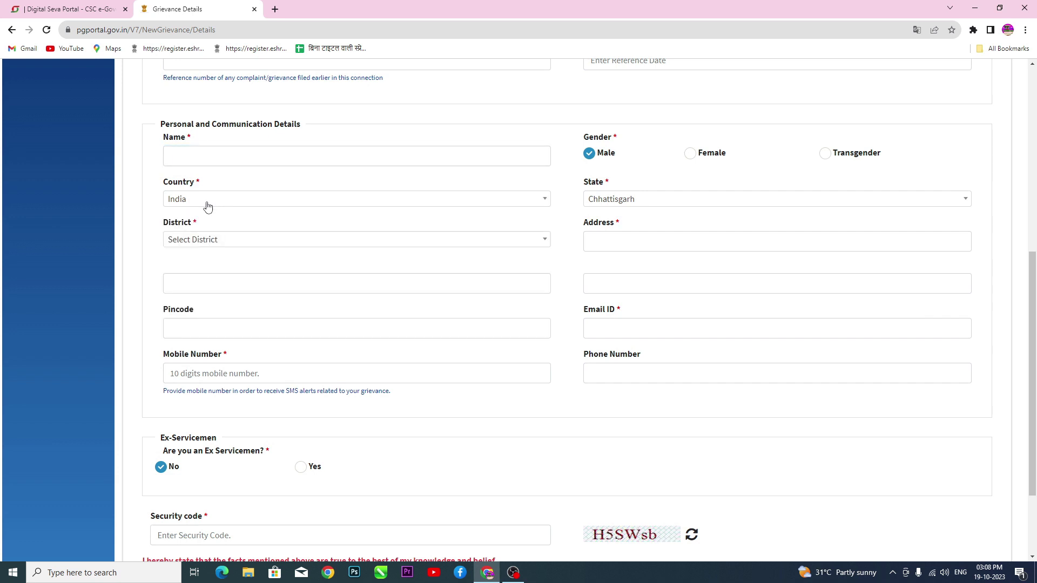
pyautogui.click(664, 206)
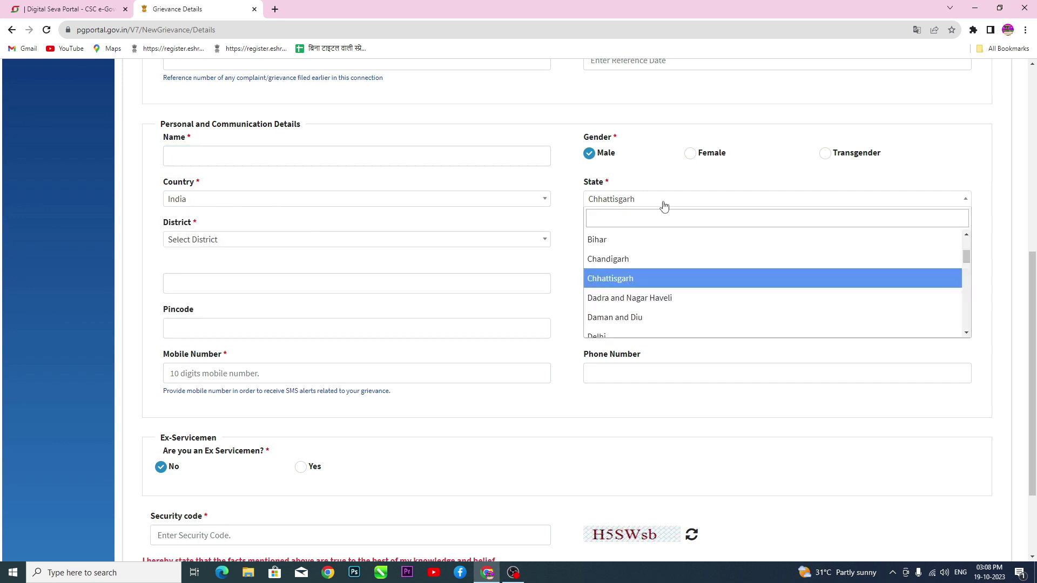
pyautogui.click(640, 278)
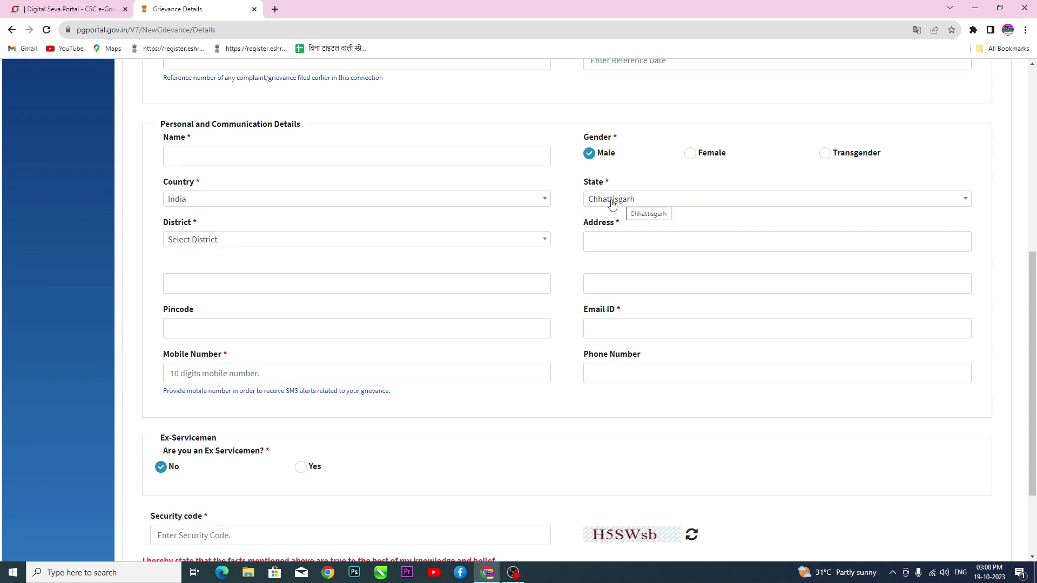
pyautogui.click(212, 239)
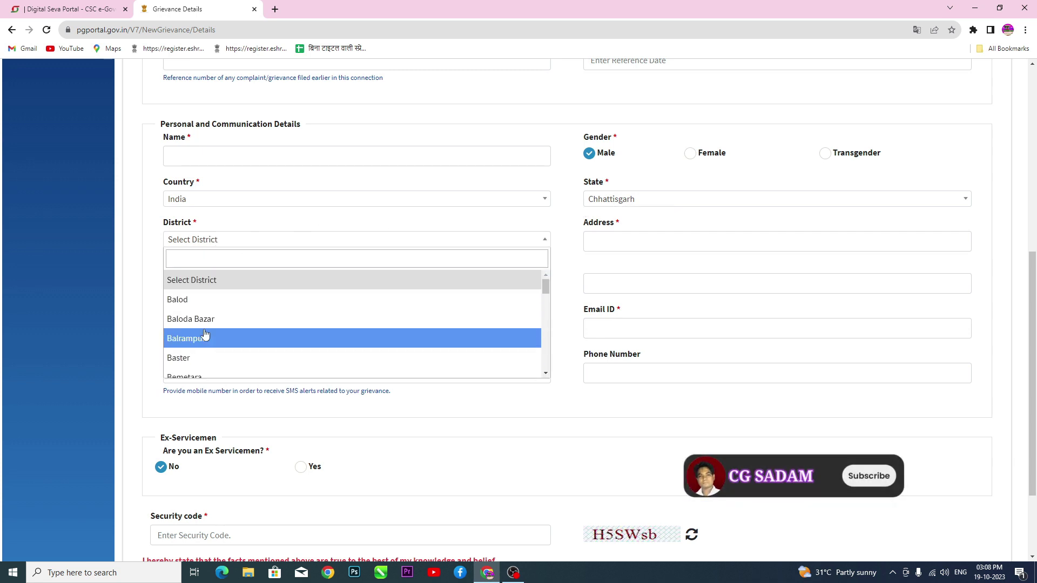
pyautogui.scroll(-3, 205, 336)
pyautogui.scroll(2, 224, 349)
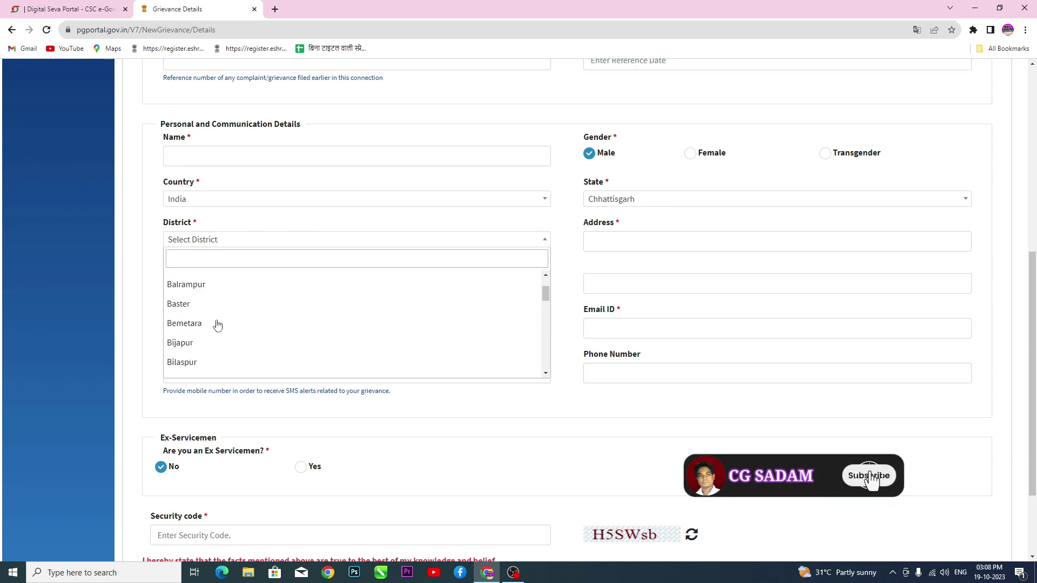
pyautogui.click(211, 285)
# - Review the address, pincode, email, mobile number and phone number fields, and the Ex-Servicemen and security code sections
pyautogui.click(624, 240)
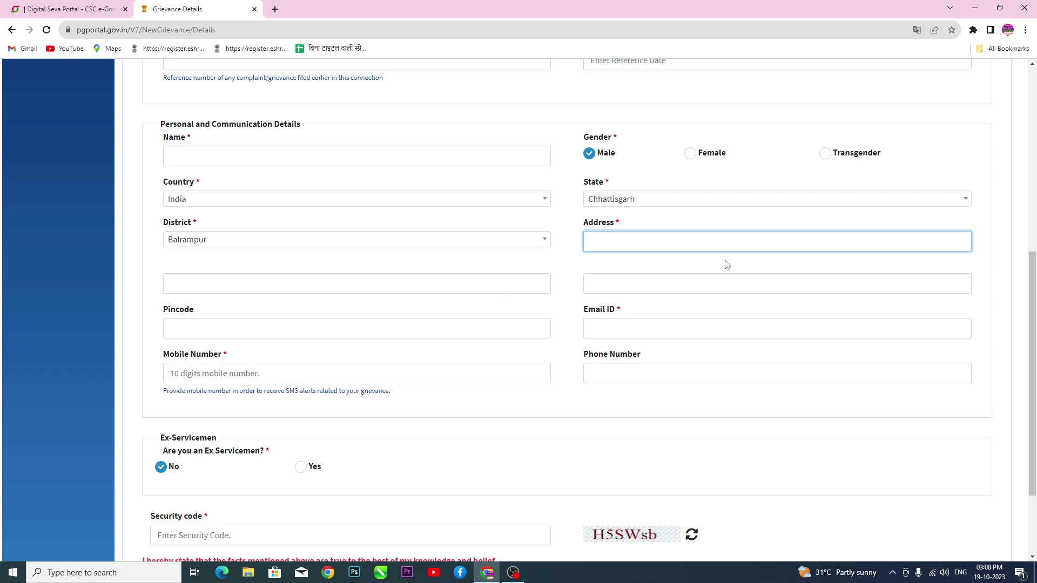
pyautogui.click(205, 278)
pyautogui.click(225, 332)
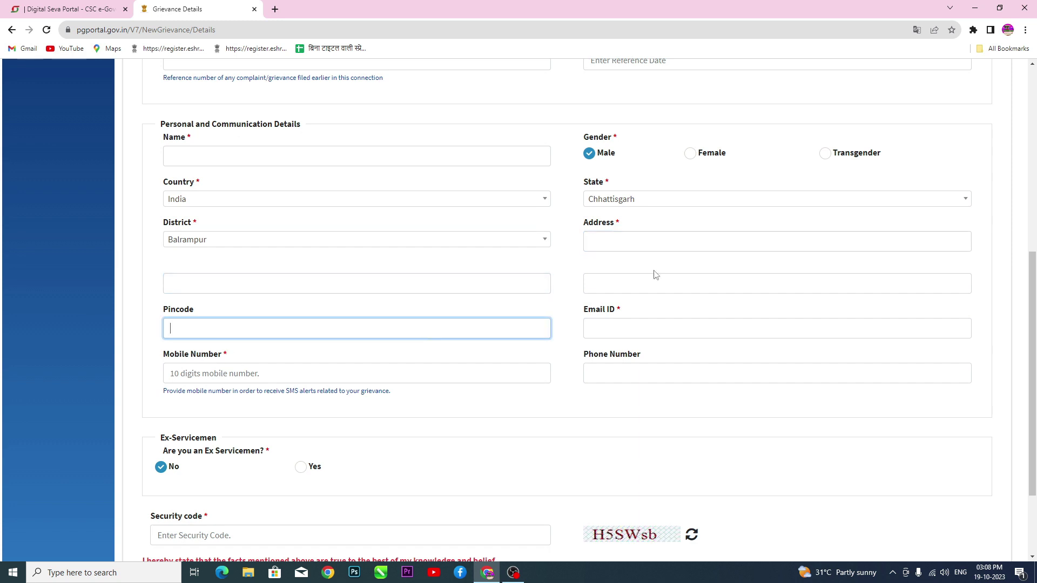
pyautogui.click(662, 324)
pyautogui.press('Tab')
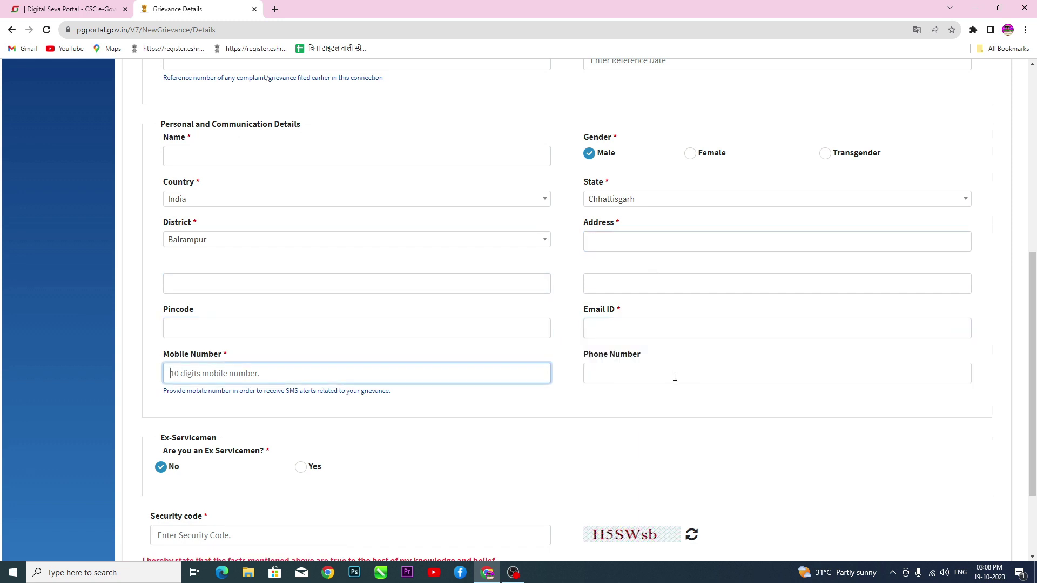
pyautogui.click(673, 374)
pyautogui.scroll(-2, 379, 450)
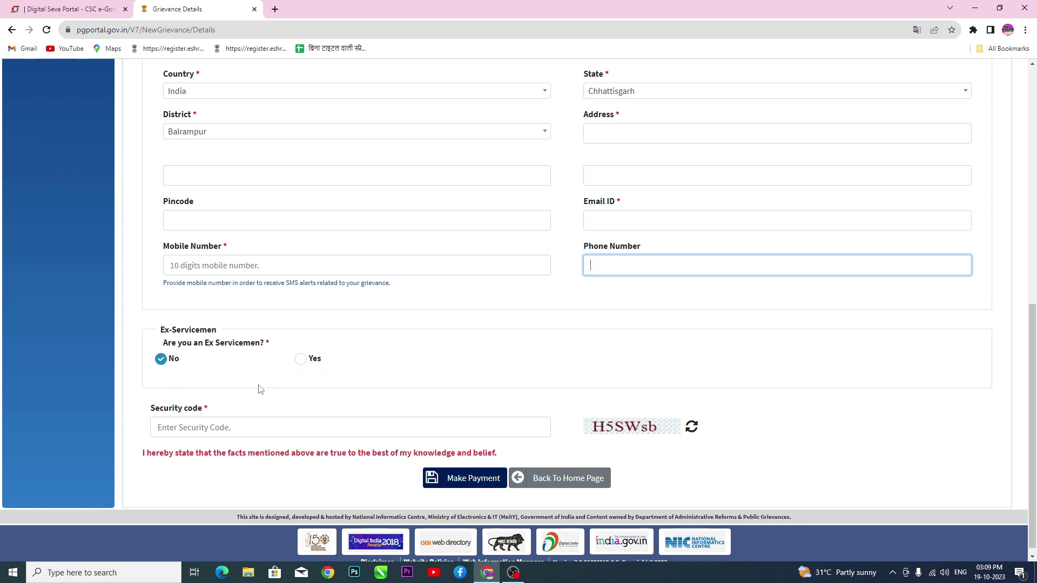
pyautogui.scroll(-1, 414, 376)
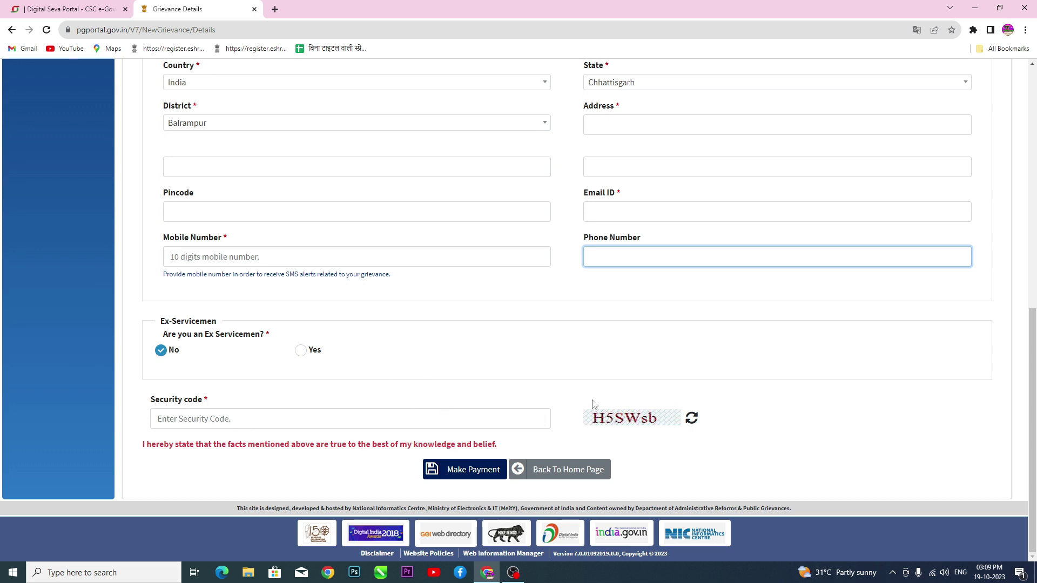
# - Try to proceed to payment with the name, address, email, mobile number and security code left blank
pyautogui.moveTo(573, 401); pyautogui.dragTo(698, 437)
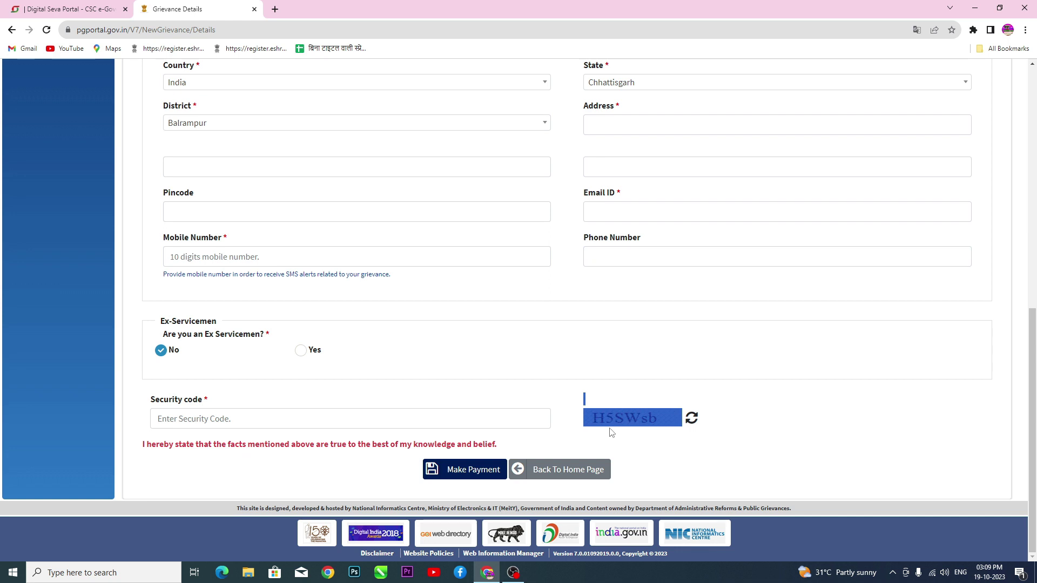
pyautogui.click(578, 433)
pyautogui.click(415, 426)
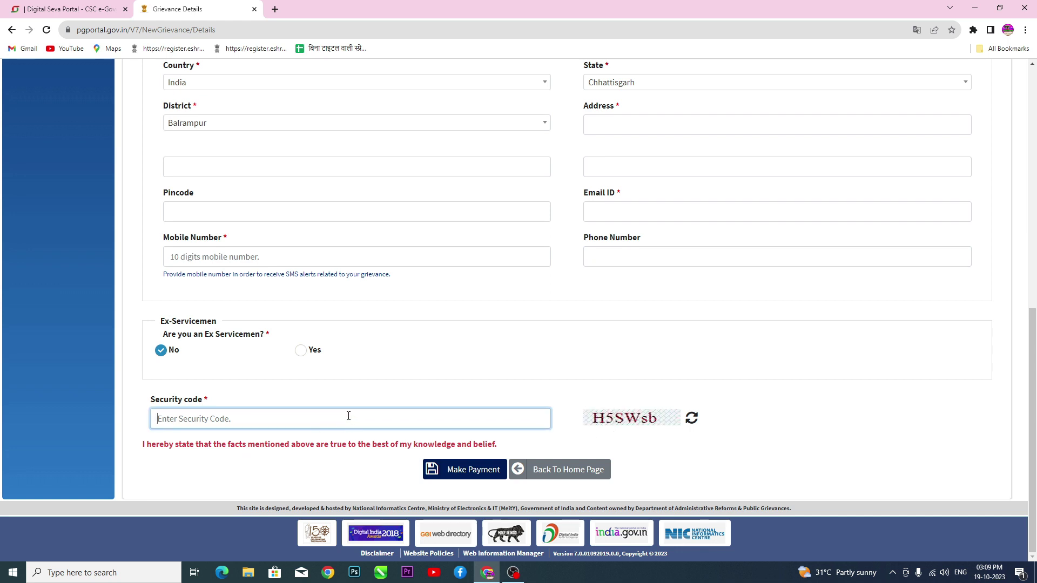
pyautogui.click(468, 479)
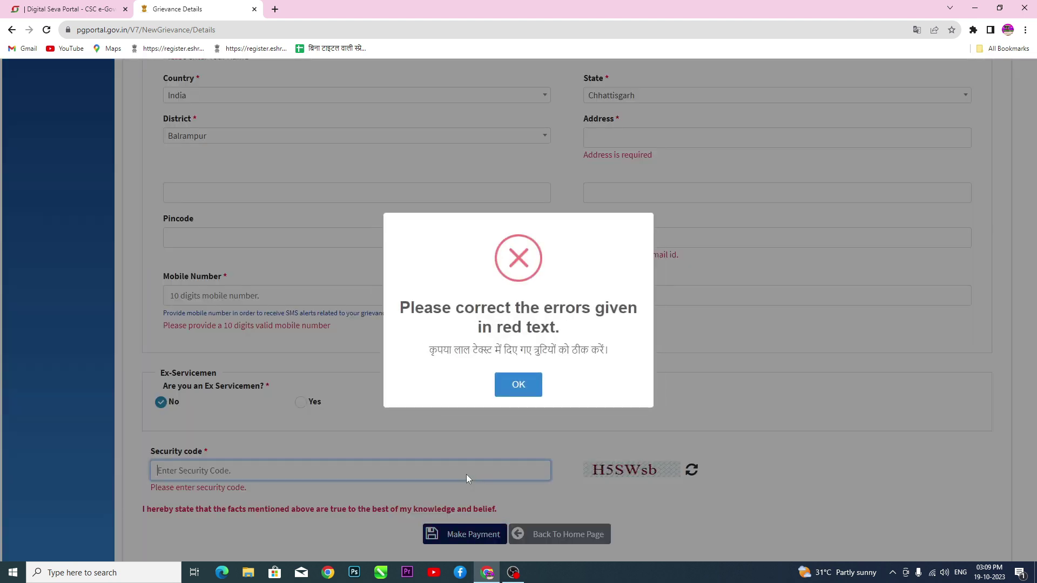
pyautogui.click(512, 390)
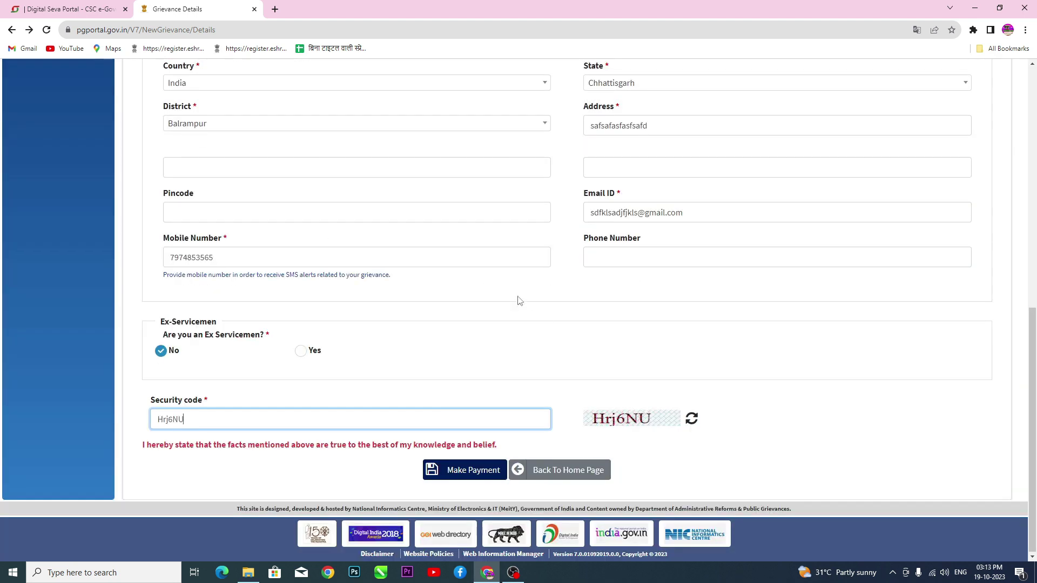
# - Submit the completed grievance form to proceed to payment
pyautogui.click(502, 479)
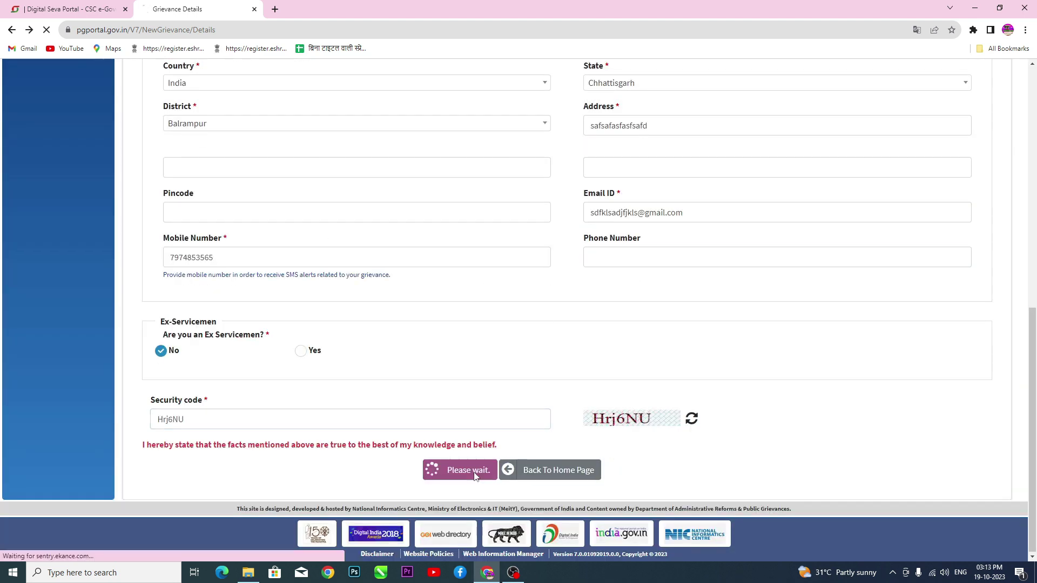